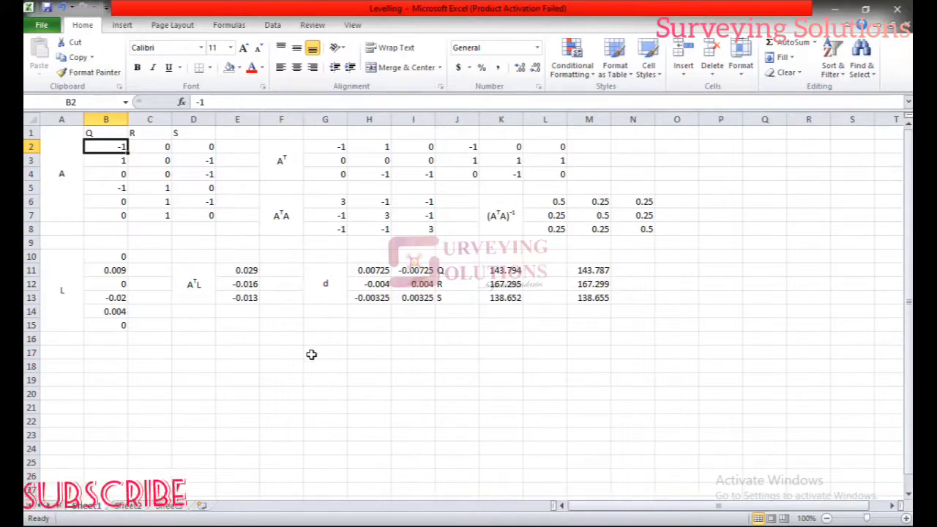
left_click_drag(324, 336, 427, 360)
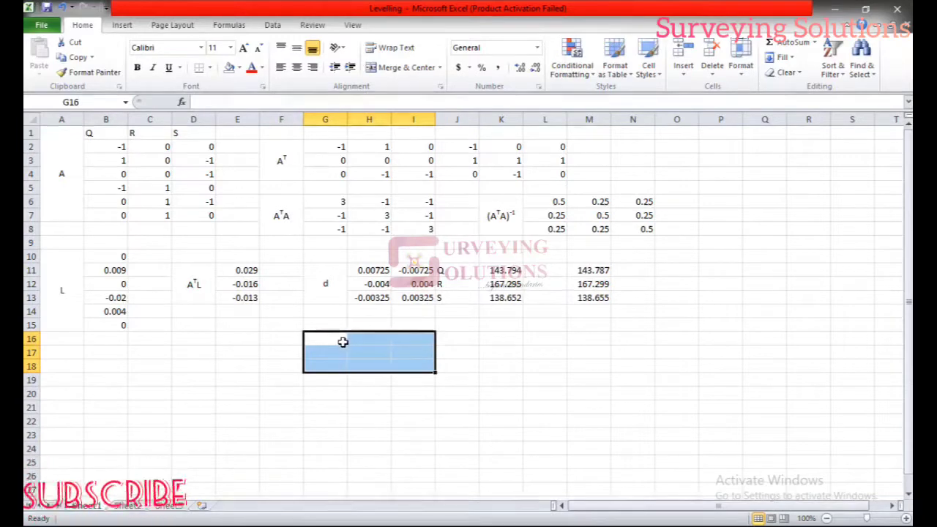
type("=")
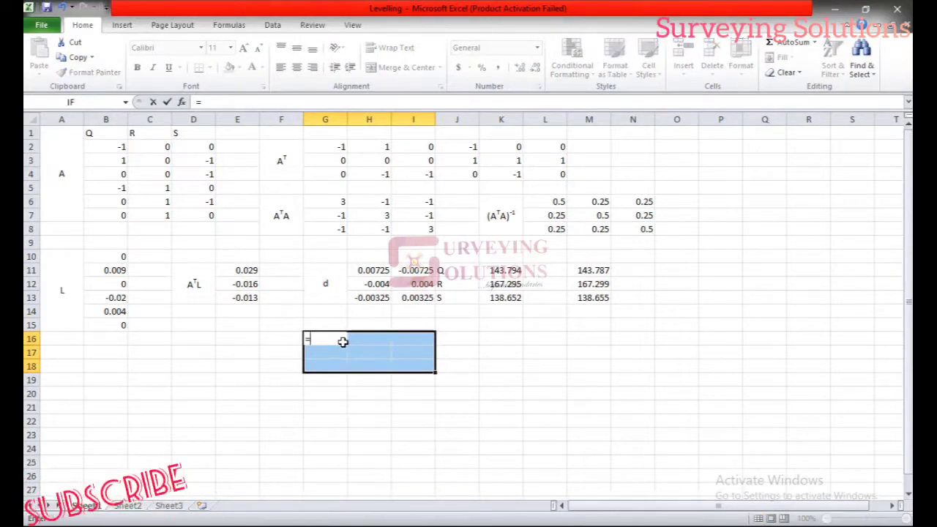
type("tra")
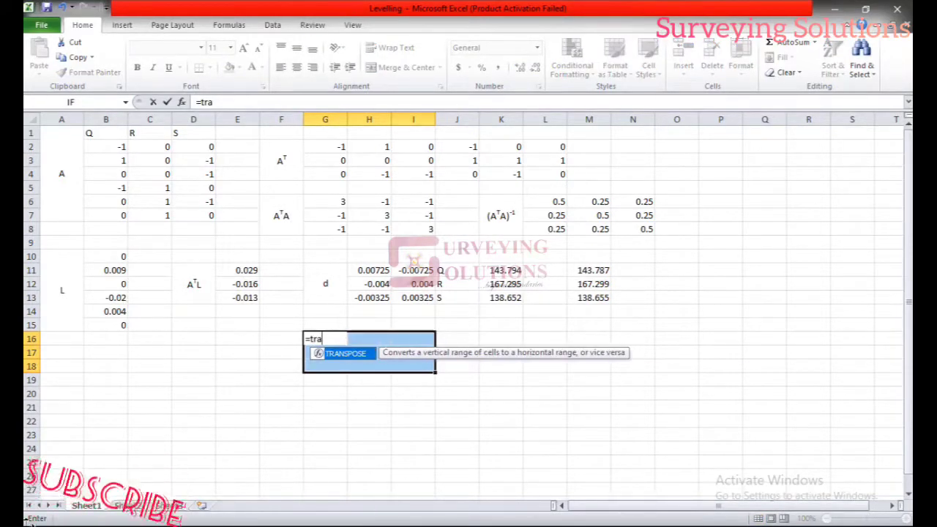
double_click(354, 358)
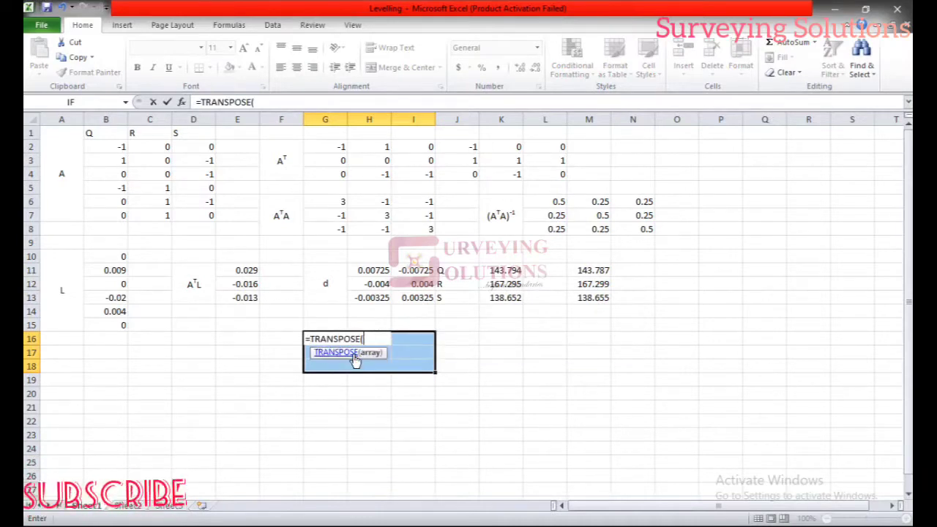
left_click_drag(115, 149, 183, 210)
key("Escape")
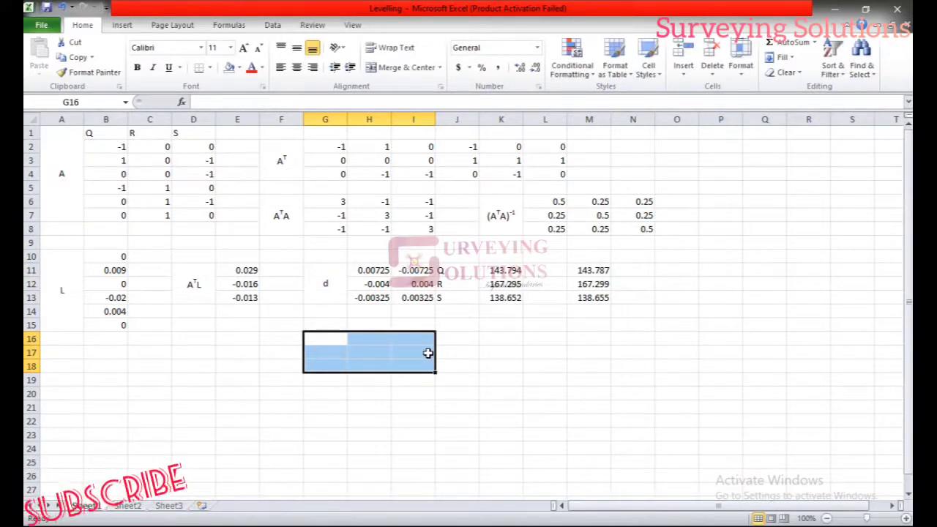
Transpose matrix A (B2:D7) into the range G16:L18 with the array formula =TRANSPOSE(B2:D7).
key("shift+Right")
key("shift+Right")
key("shift+Right")
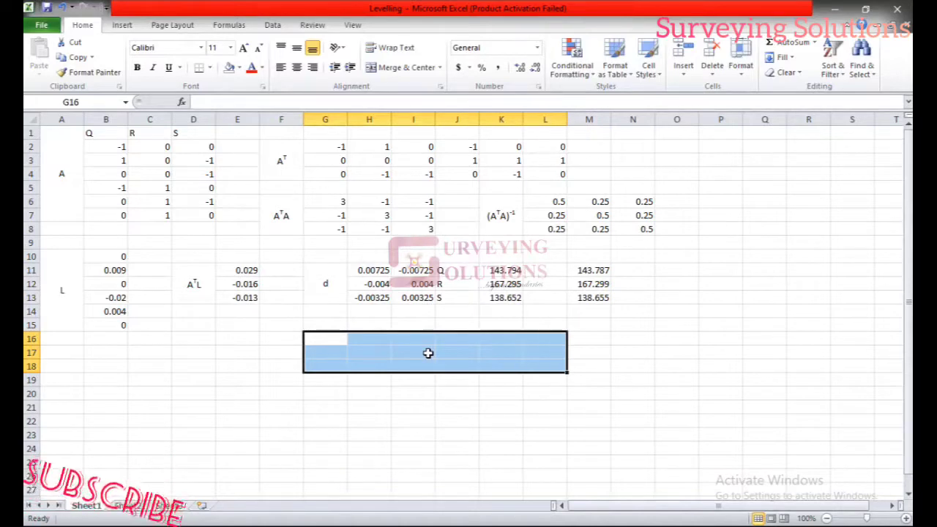
type("=tra")
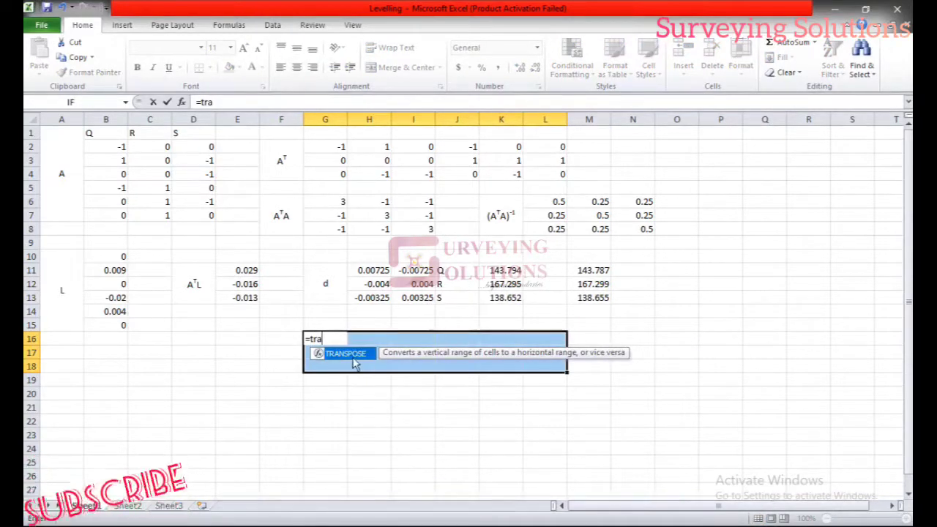
double_click(361, 352)
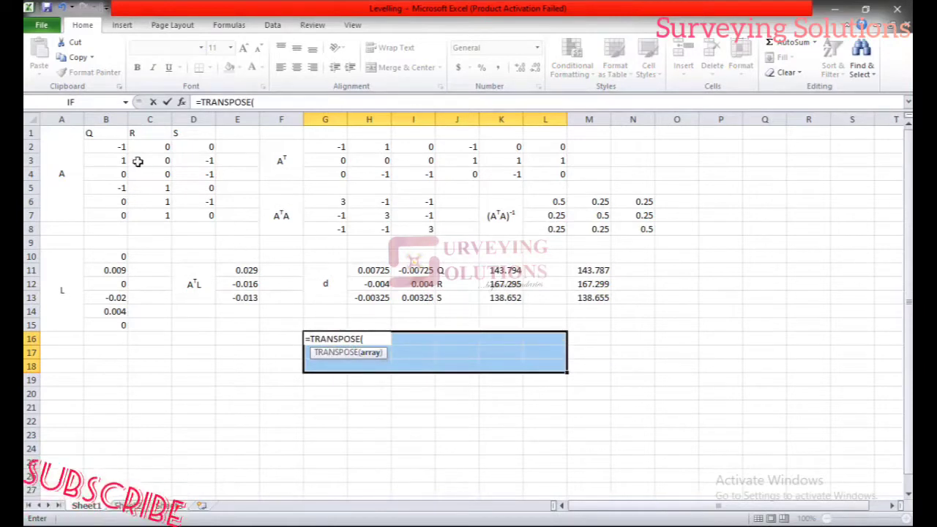
left_click_drag(117, 147, 206, 216)
key("ctrl+shift+Return")
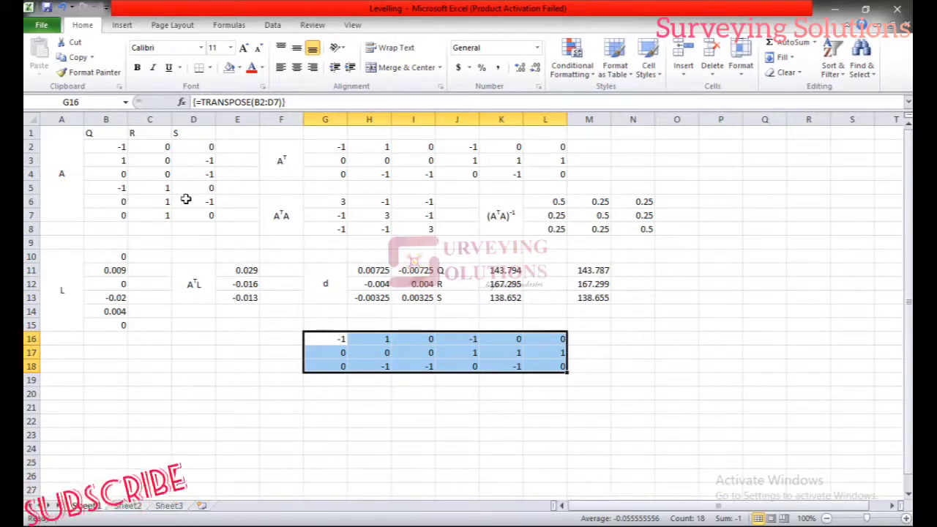
Multiply the new transpose G16:L18 by matrix A in H20:J22 with the array formula =MMULT(G16:L18,B2:D7).
scroll(367, 404, "down", 2)
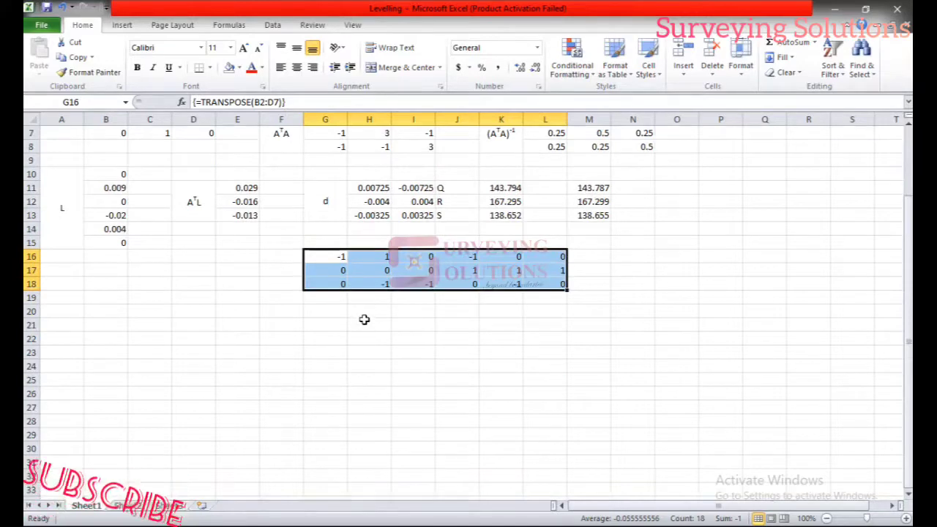
left_click_drag(371, 312, 439, 338)
type("=")
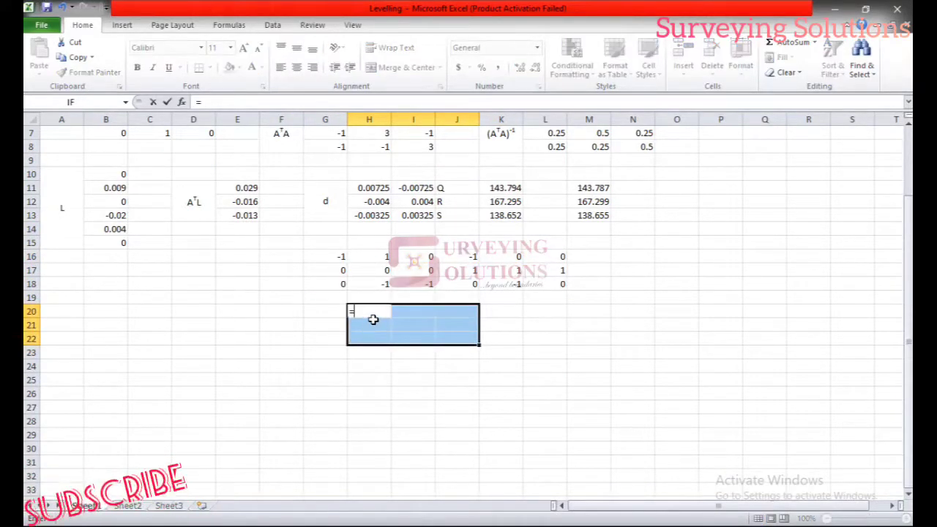
type("mm")
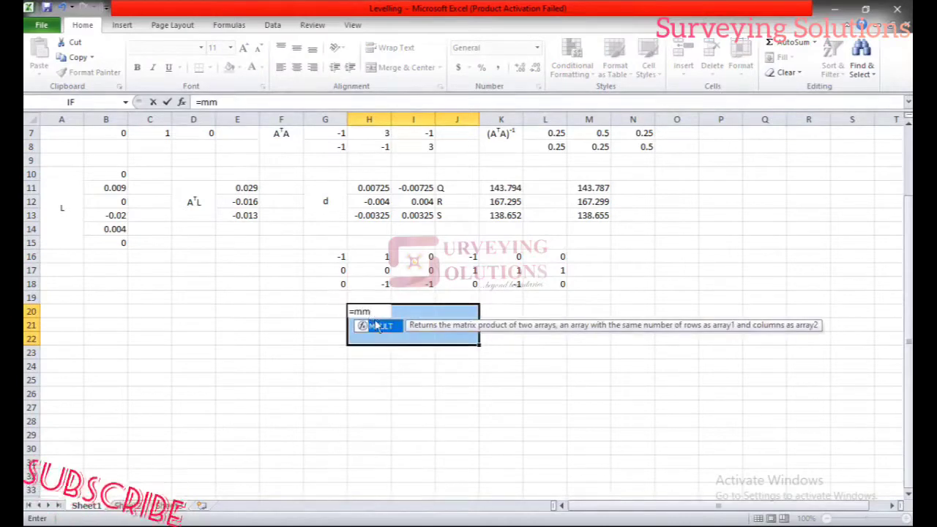
double_click(382, 327)
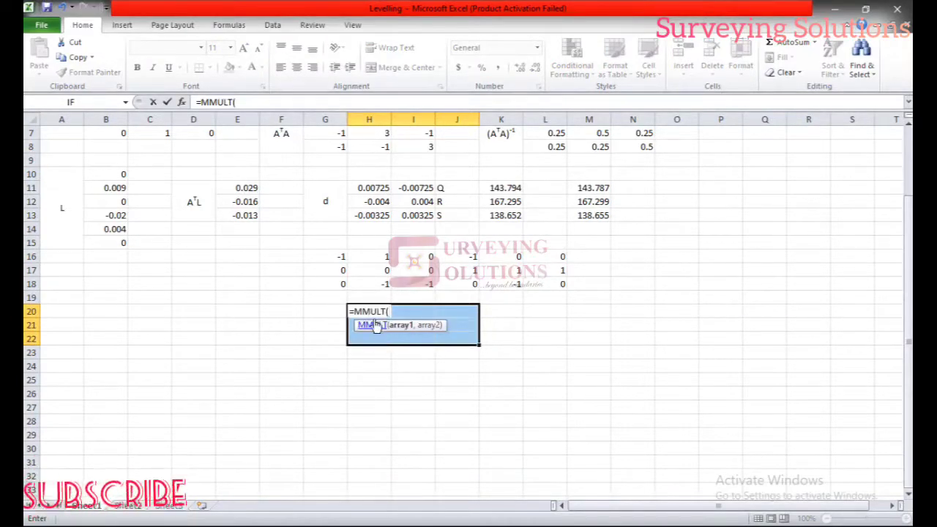
scroll(354, 284, "up", 2)
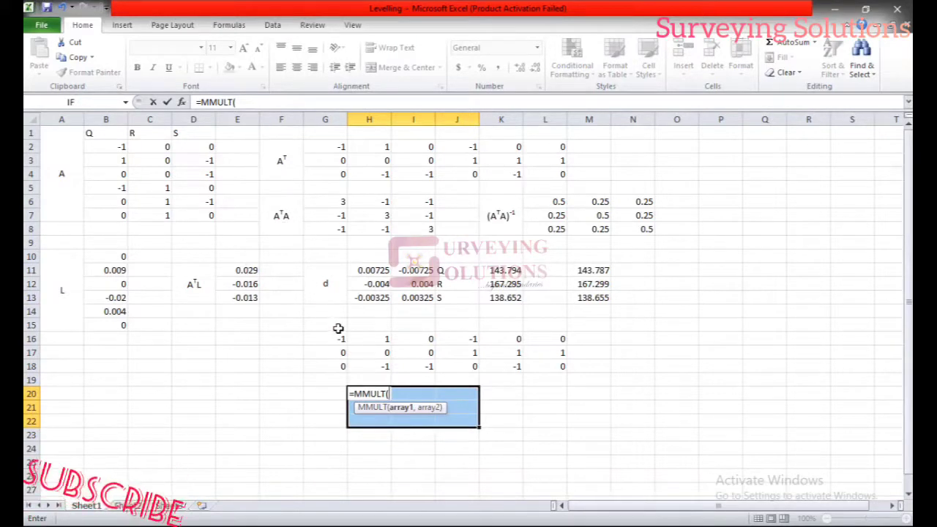
left_click_drag(336, 337, 543, 359)
type(",")
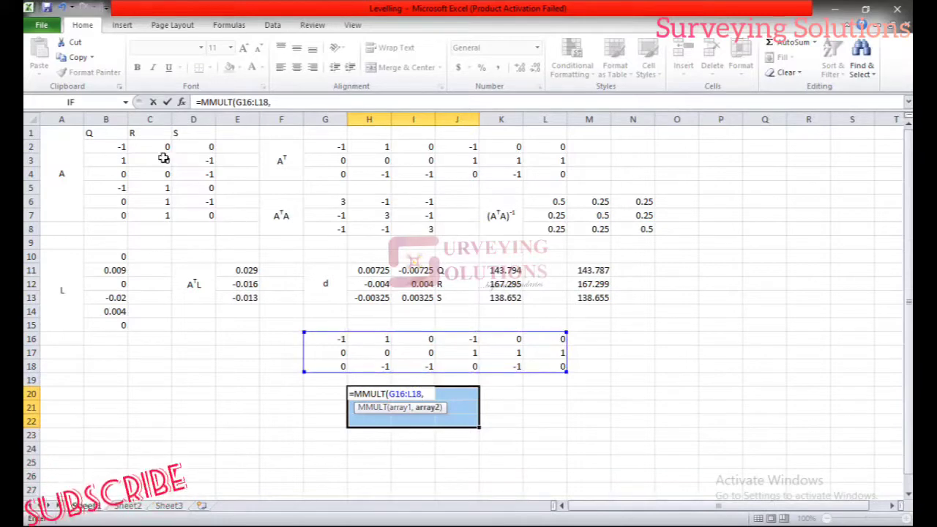
left_click_drag(117, 147, 188, 211)
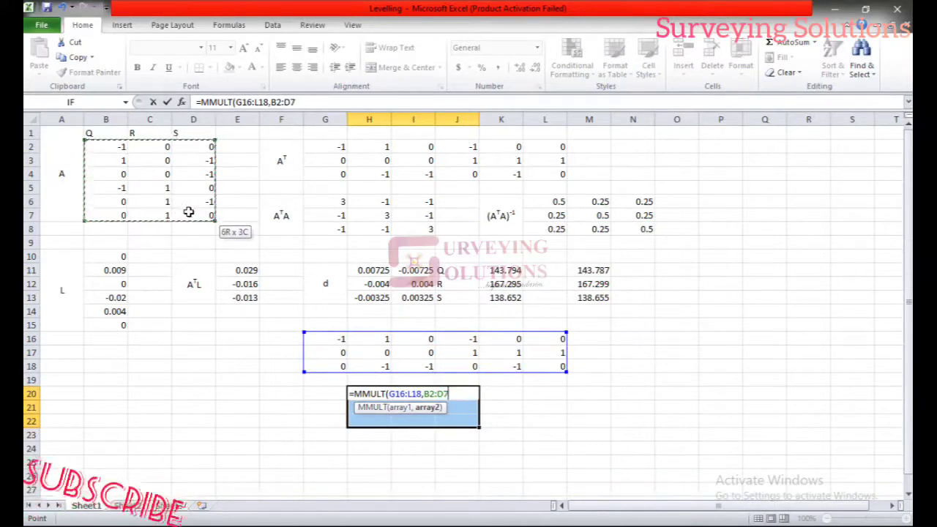
key("ctrl+shift+Return")
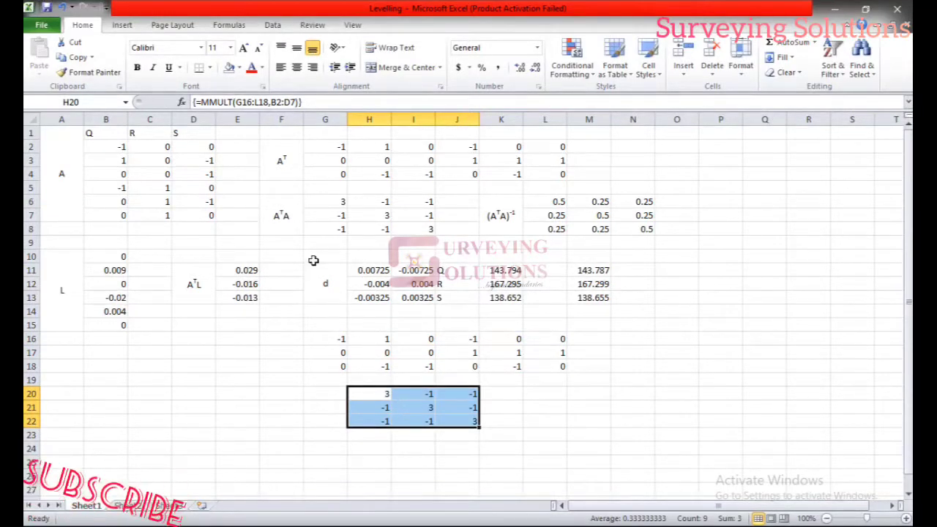
left_click(337, 202)
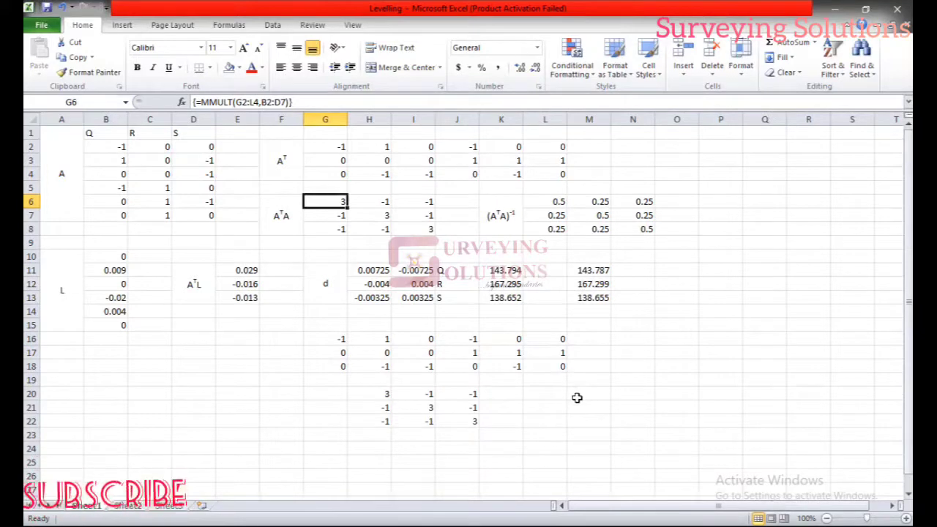
Invert the product matrix H20:J22 into M20:O22 with the array formula =MINVERSE(H20:J22).
left_click_drag(576, 397, 660, 423)
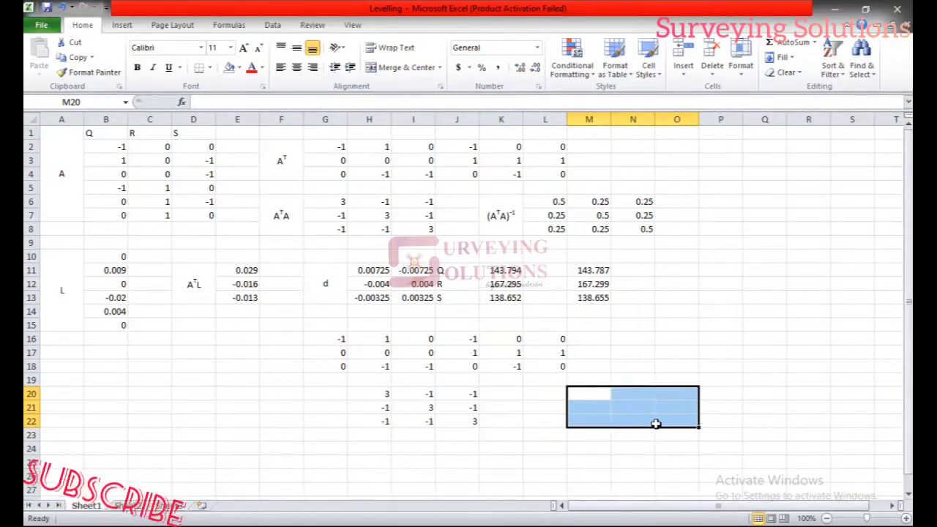
type("=")
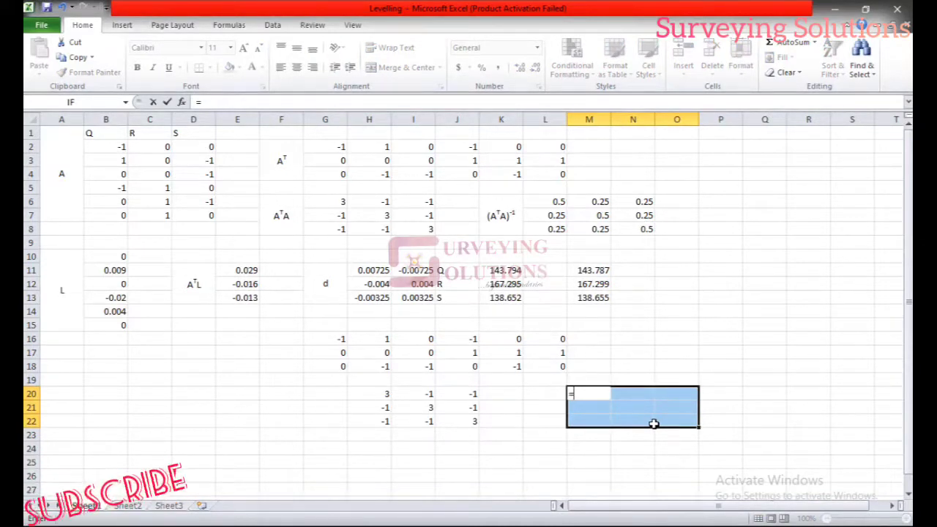
type("mi")
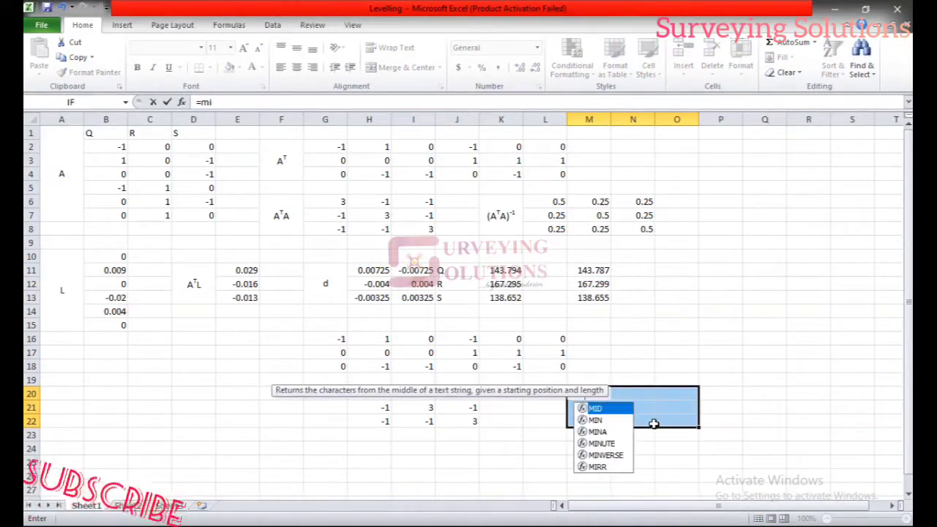
type("n")
double_click(610, 446)
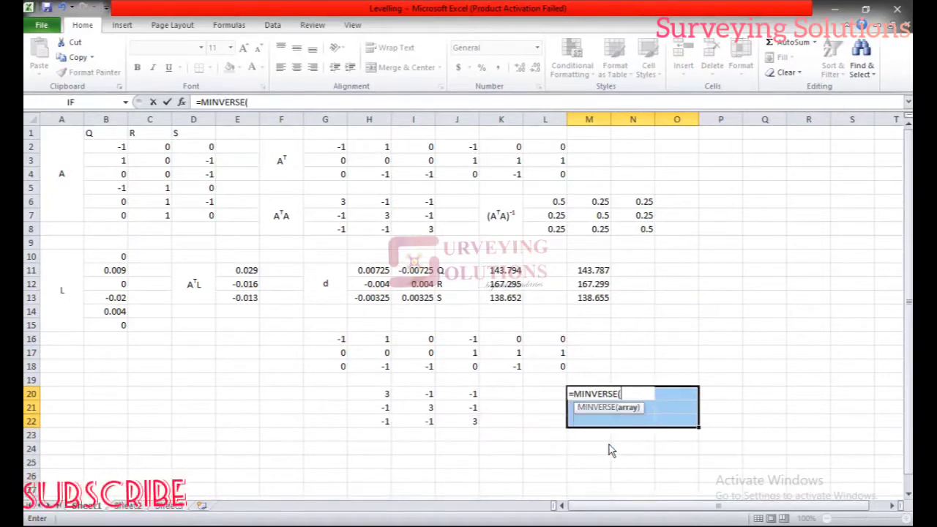
left_click(398, 398)
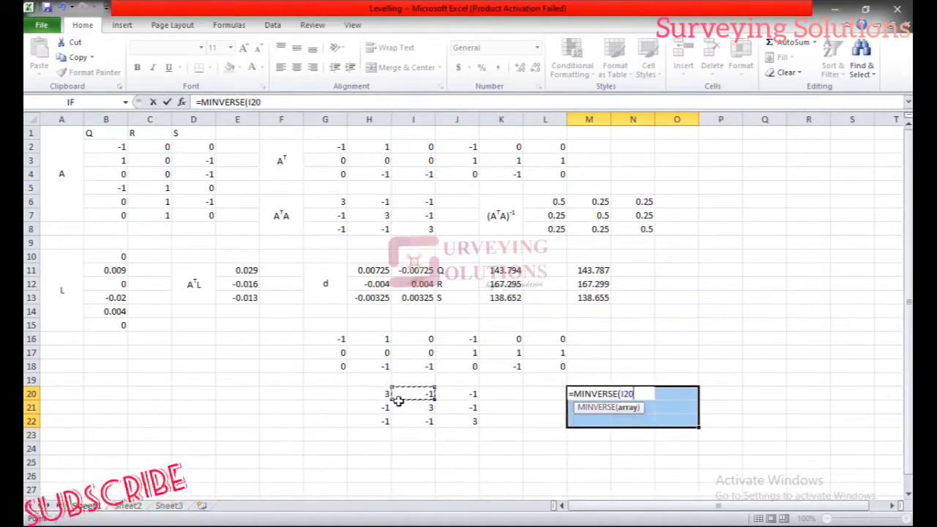
left_click_drag(398, 400, 460, 419)
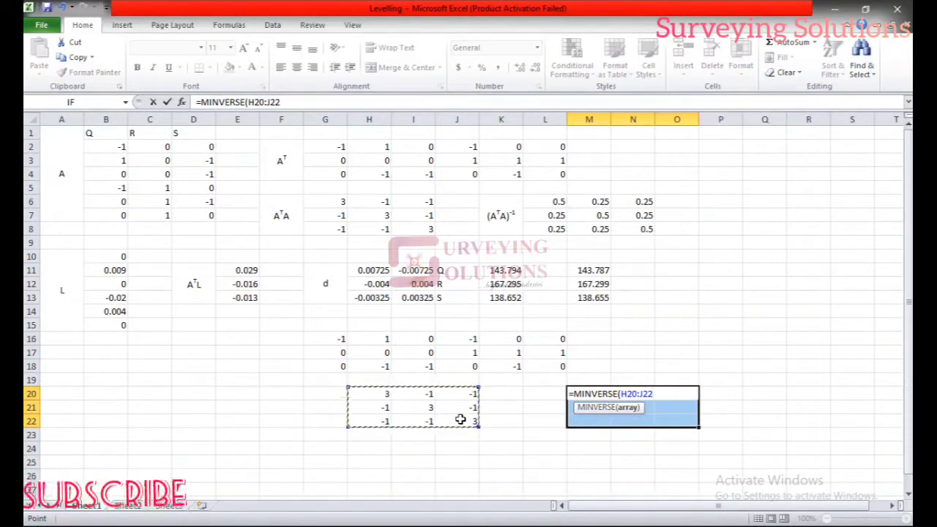
key("ctrl+shift+Return")
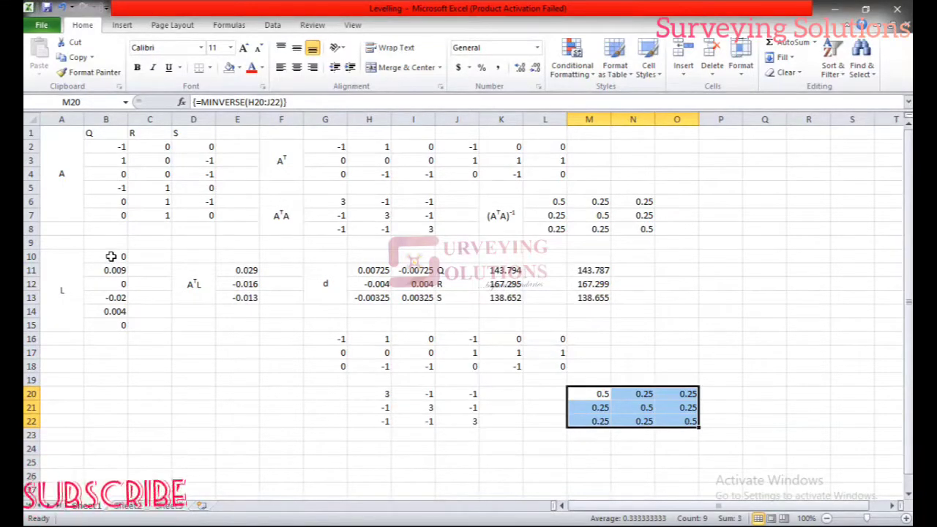
Multiply the inverse matrix L6:N8 by the AᵀL vector E11:E13 in E16:E18 with the array formula =MMULT(L6:N8,E11:E13).
left_click_drag(110, 256, 108, 326)
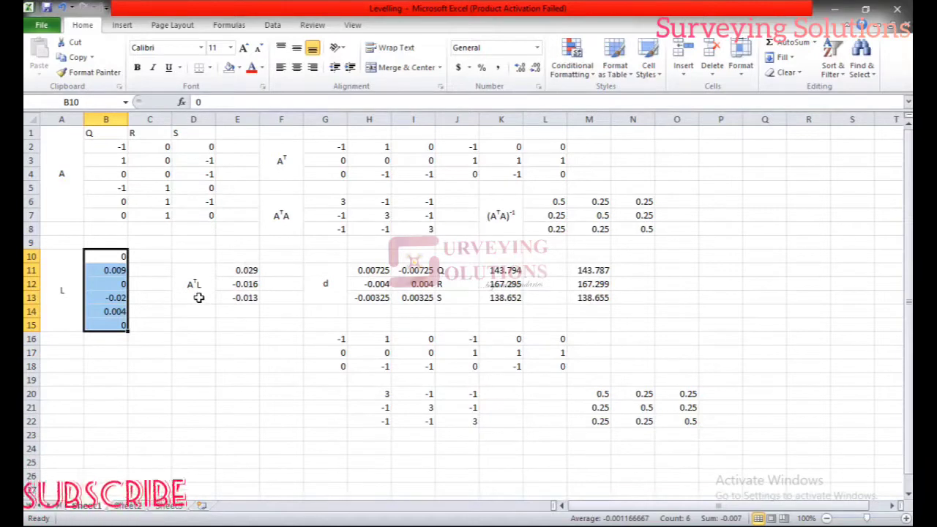
left_click(368, 159)
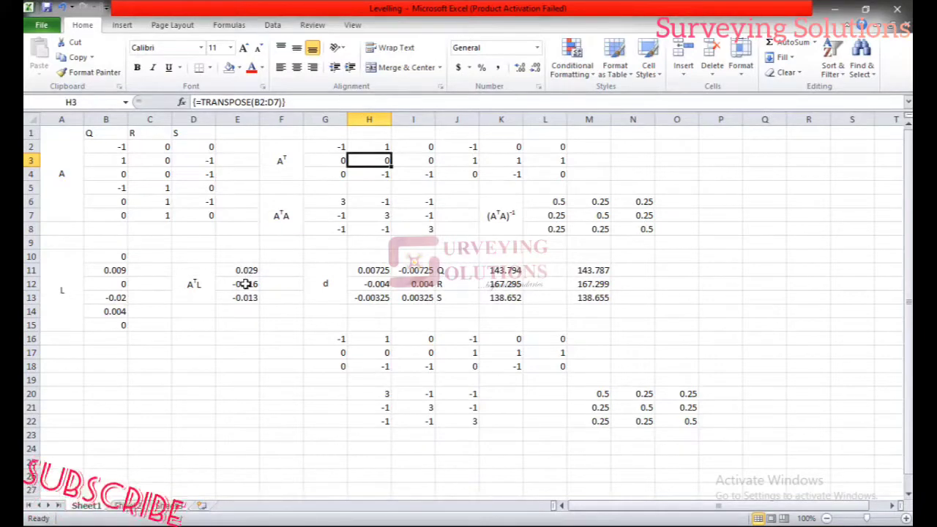
scroll(553, 392, "down", 2)
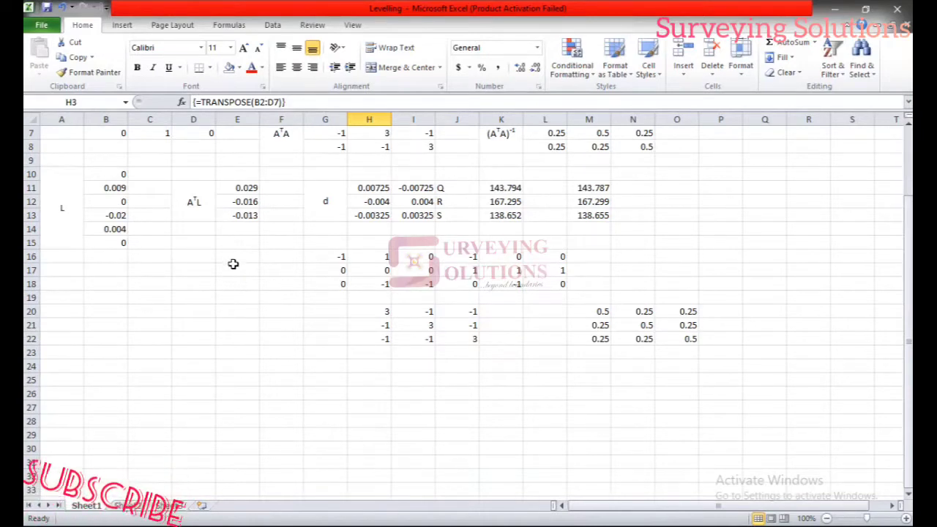
left_click_drag(236, 257, 240, 282)
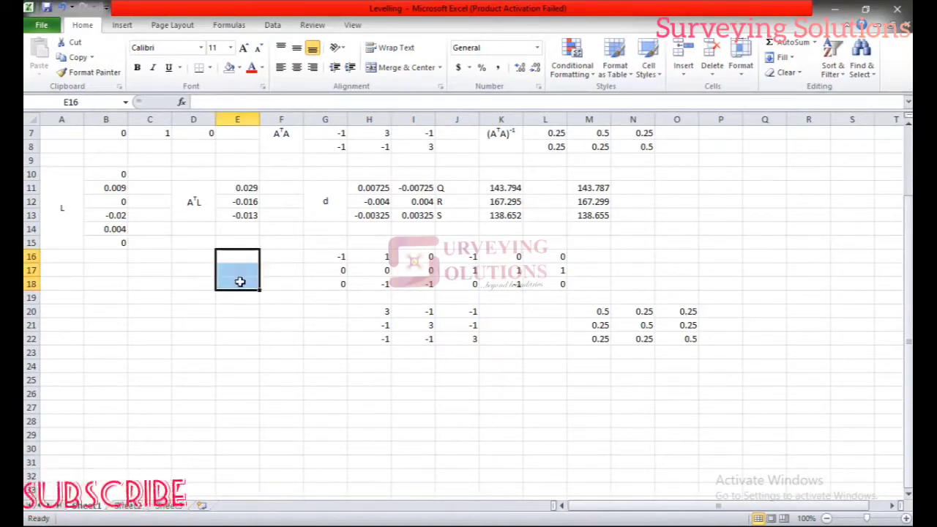
type("=")
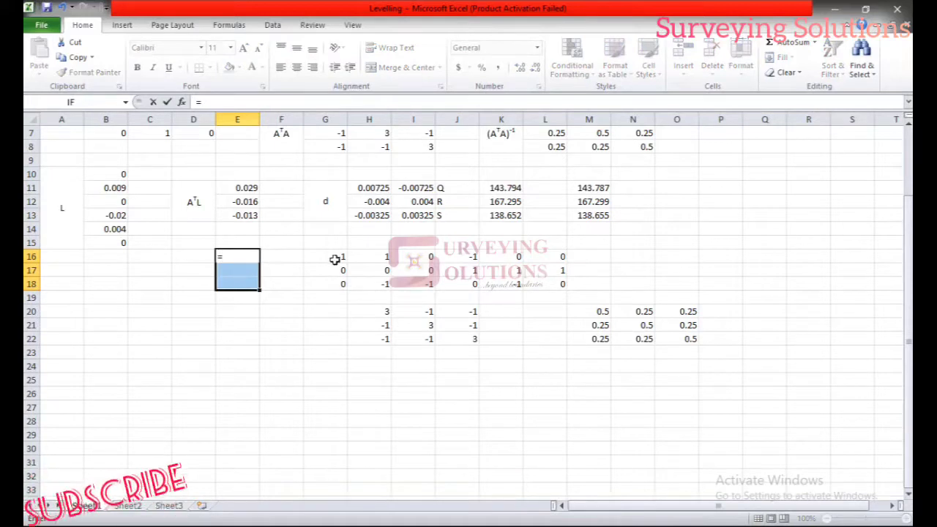
type("mm")
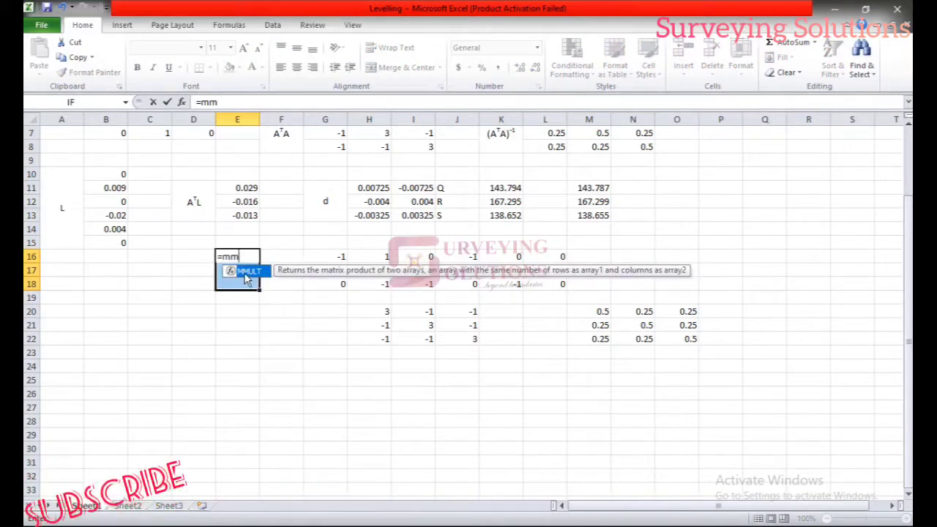
double_click(246, 272)
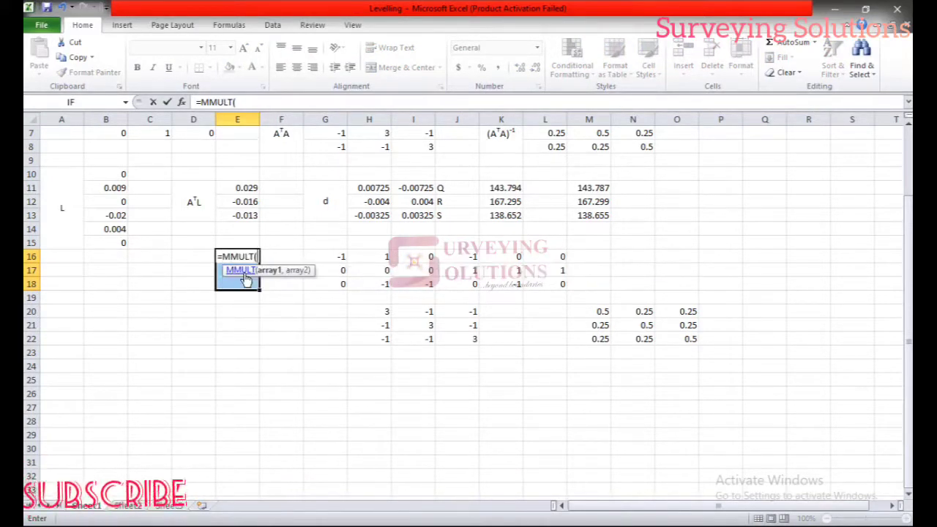
scroll(410, 283, "up", 2)
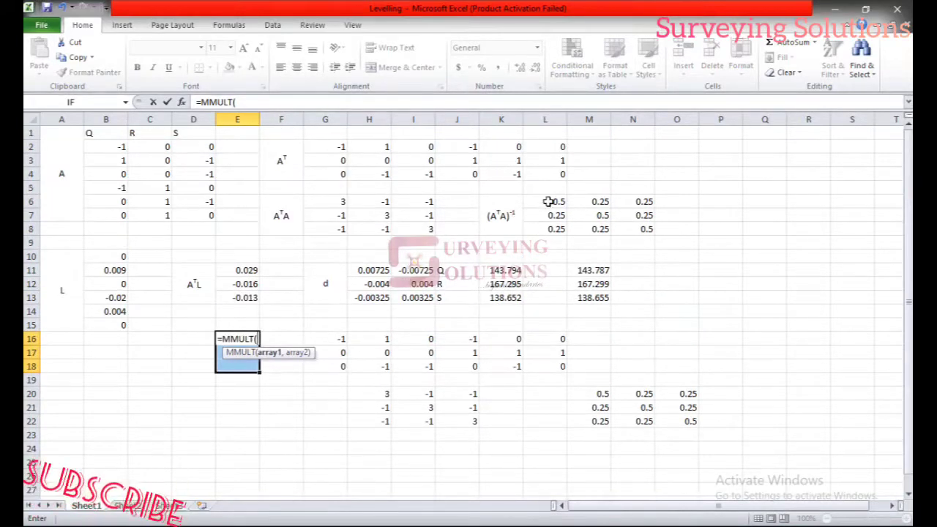
left_click_drag(550, 199, 622, 225)
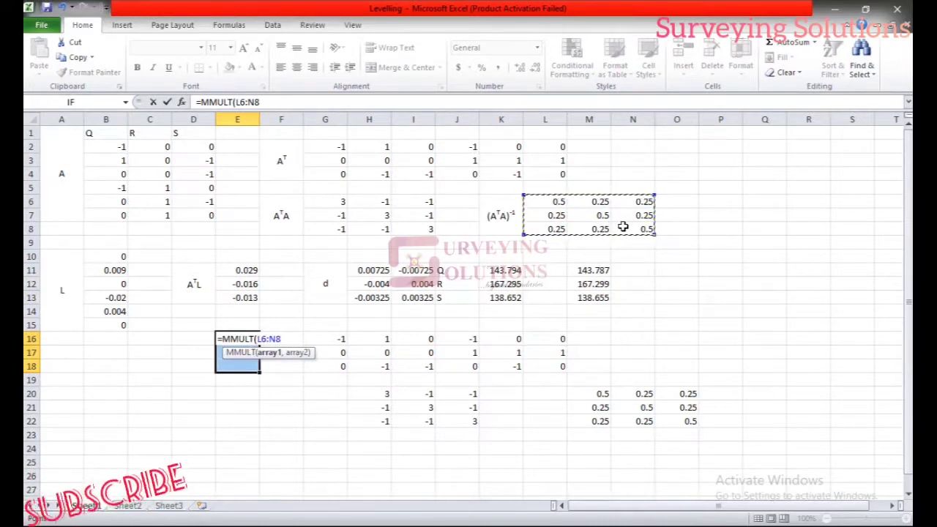
type(",")
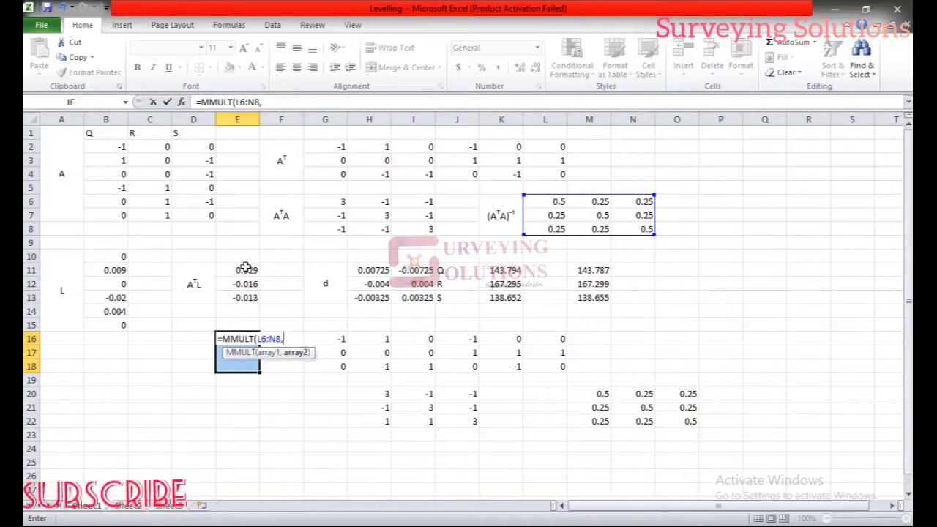
left_click_drag(245, 268, 249, 297)
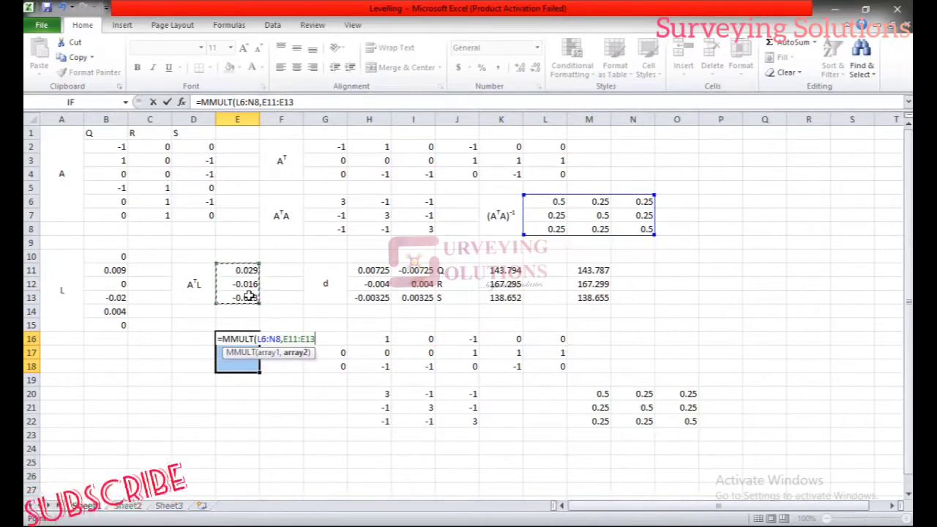
key("ctrl+shift+Return")
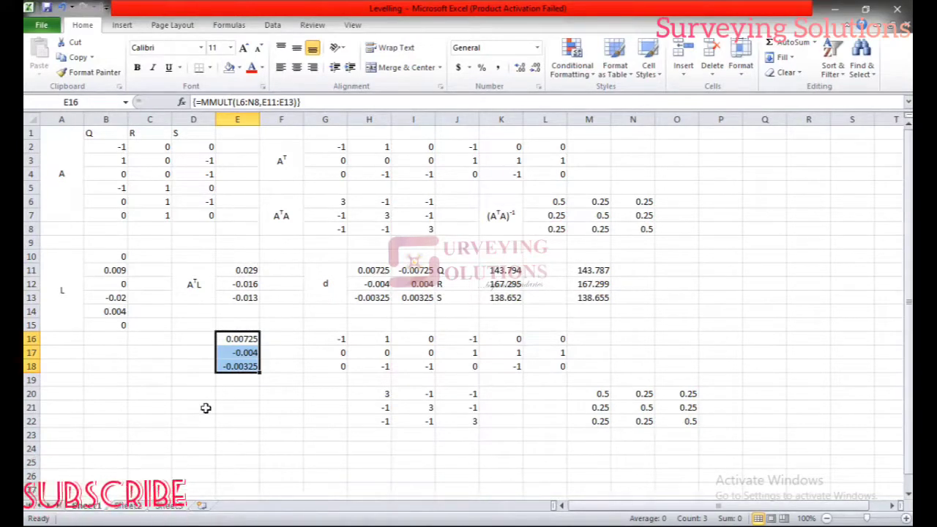
Reverse the signs of the E16:E18 values in E20:E22 by entering =-E16 in E20 and filling it down.
left_click_drag(229, 393, 239, 417)
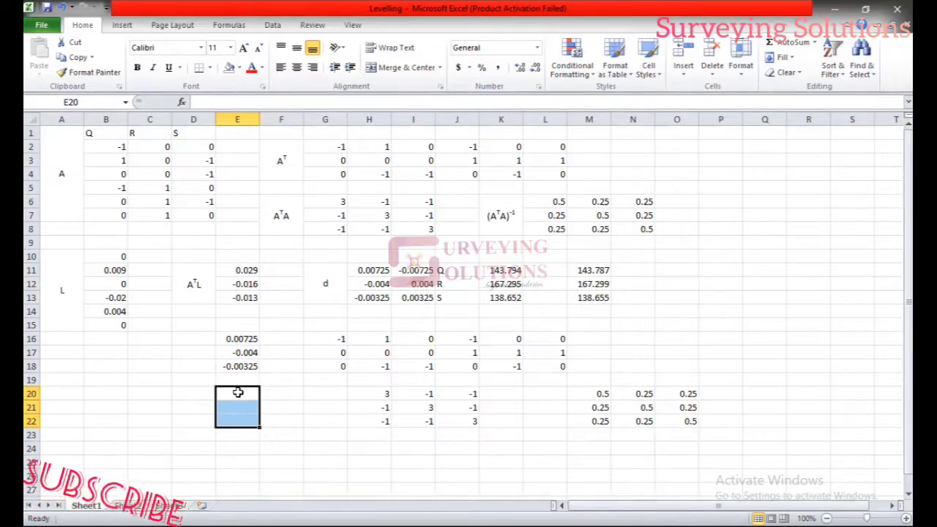
type("=-")
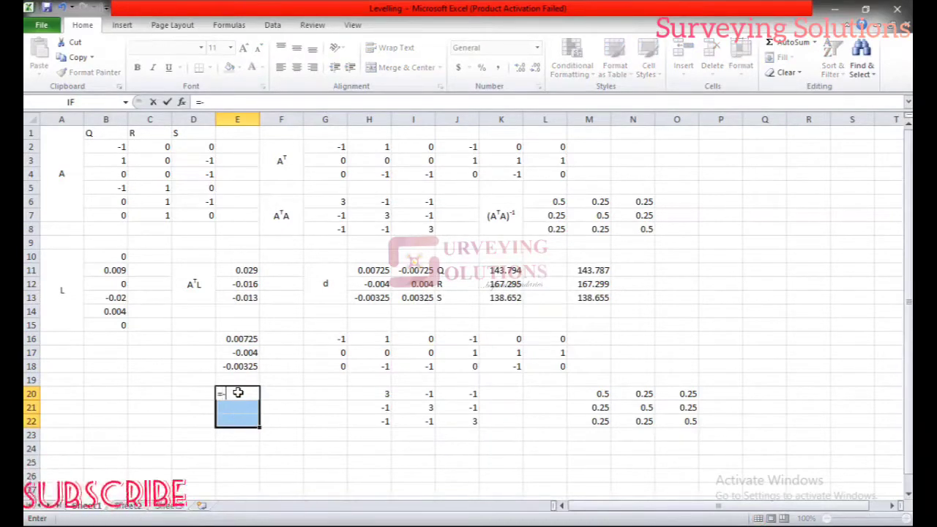
left_click(241, 339)
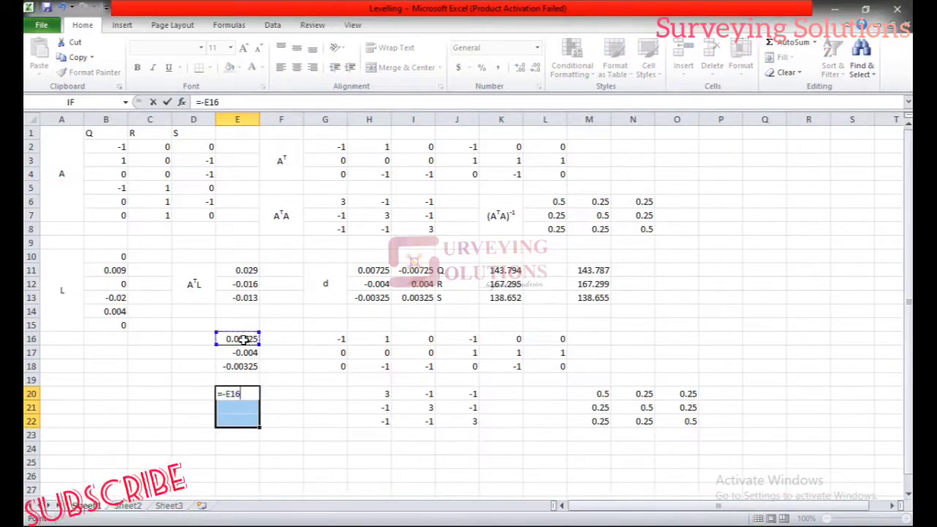
key("Return")
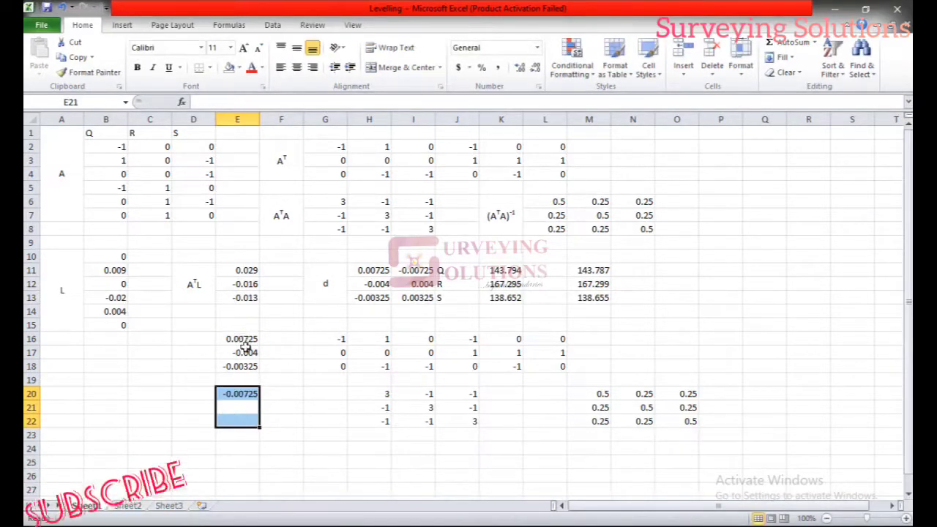
left_click(249, 394)
left_click_drag(258, 399, 257, 426)
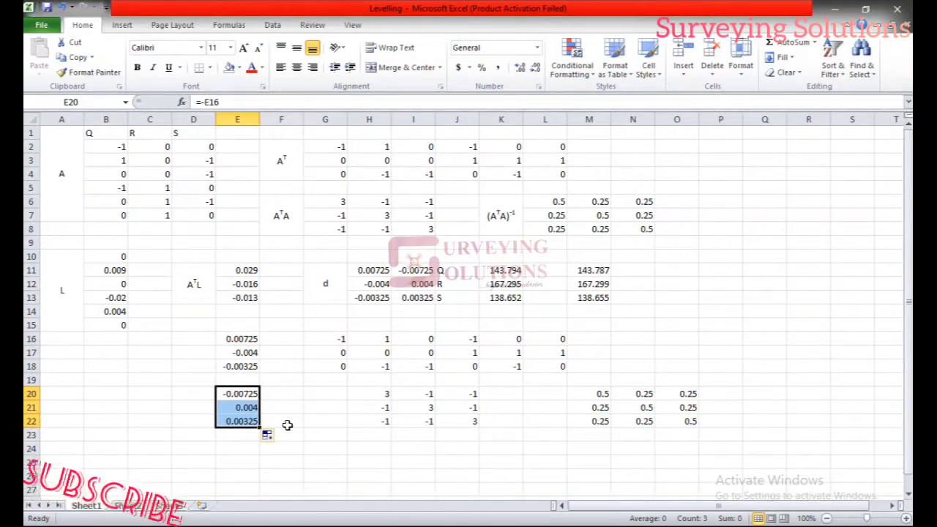
Compute the adjusted level of station Q in O11 with the formula =K11+I11.
left_click(509, 273)
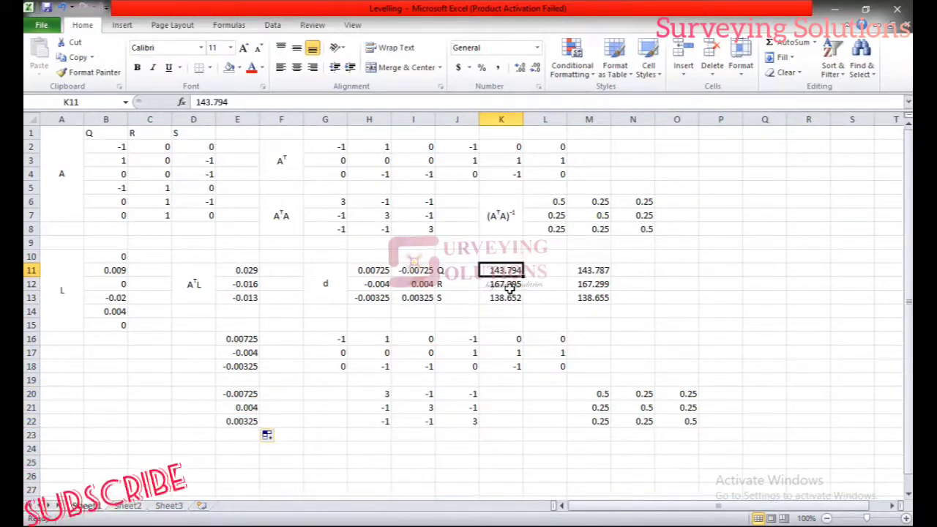
left_click(511, 289)
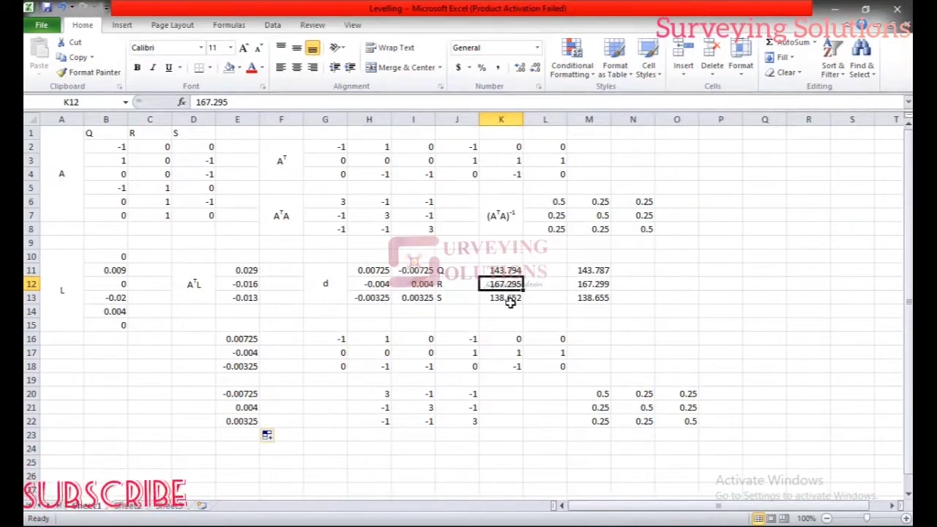
left_click(499, 303)
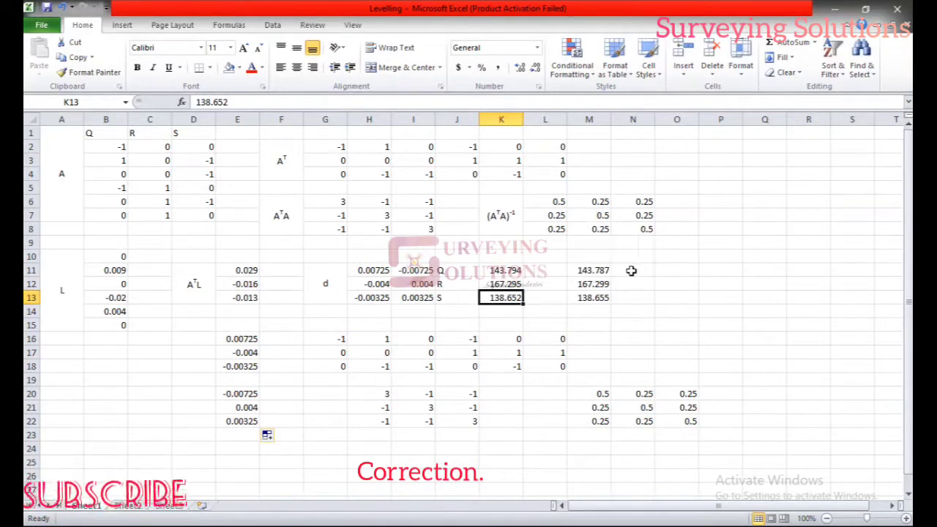
left_click(675, 271)
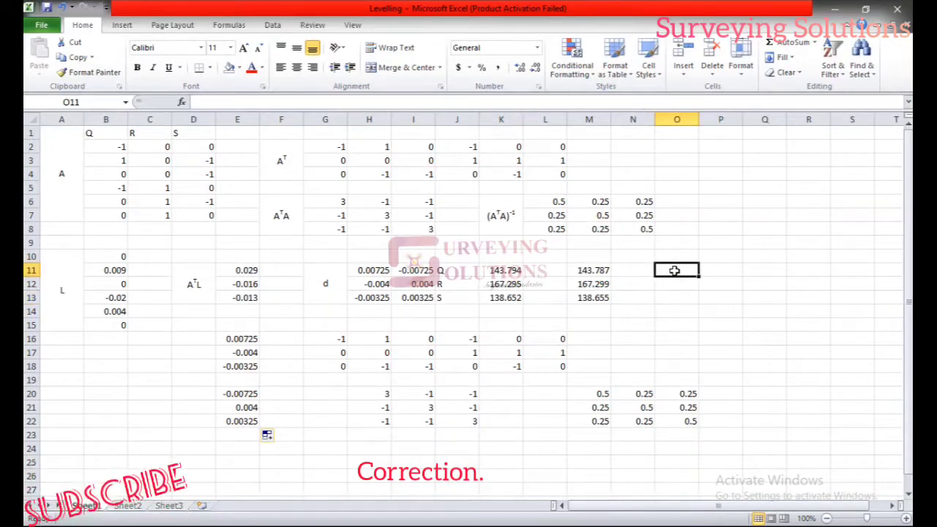
type("=")
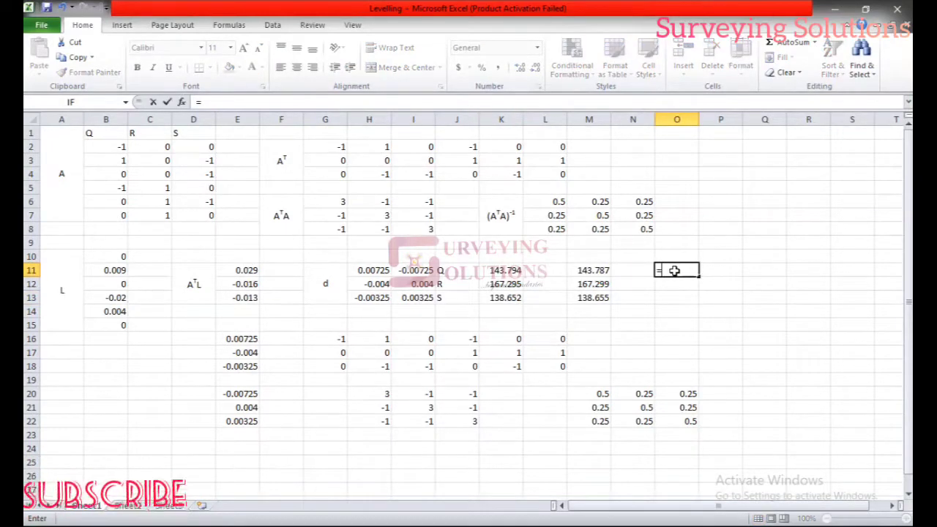
left_click(501, 271)
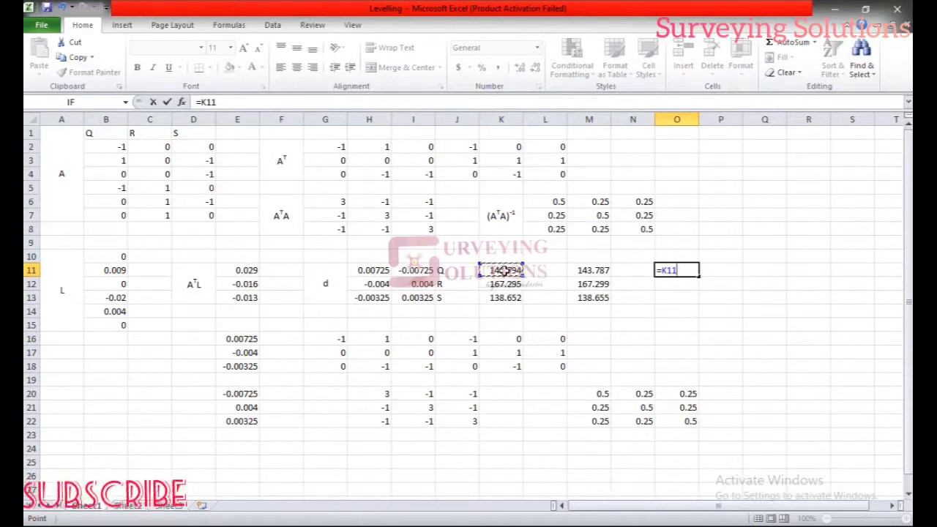
type("+")
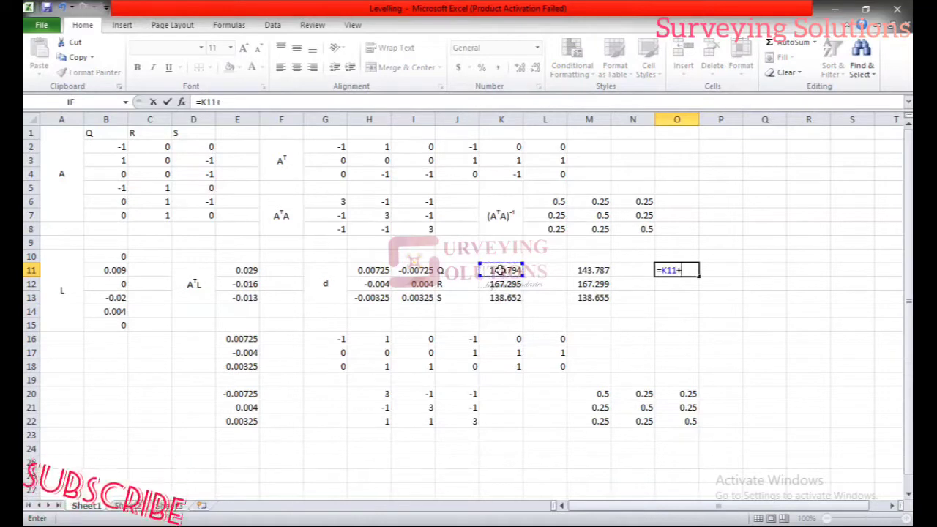
left_click(425, 270)
key("Return")
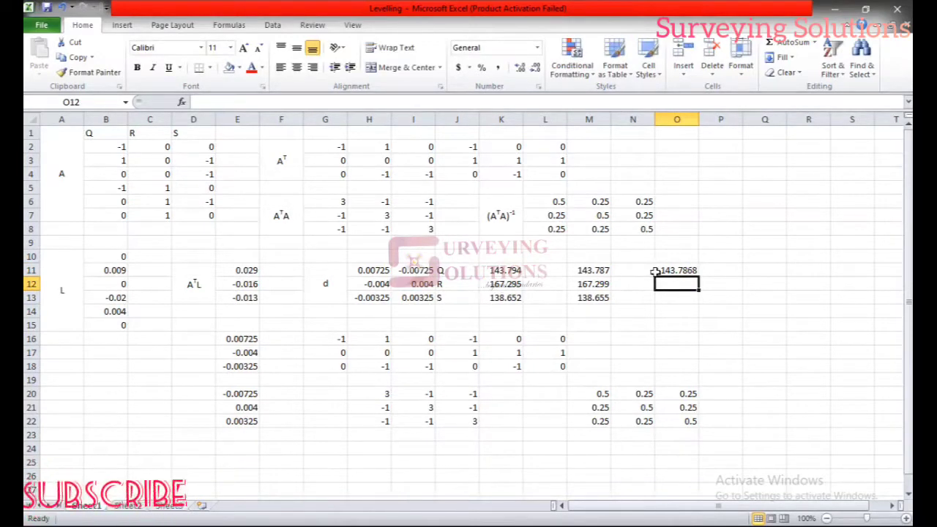
Fill the O11 formula down to O13 and show the adjusted levels with three decimal places.
left_click(682, 271)
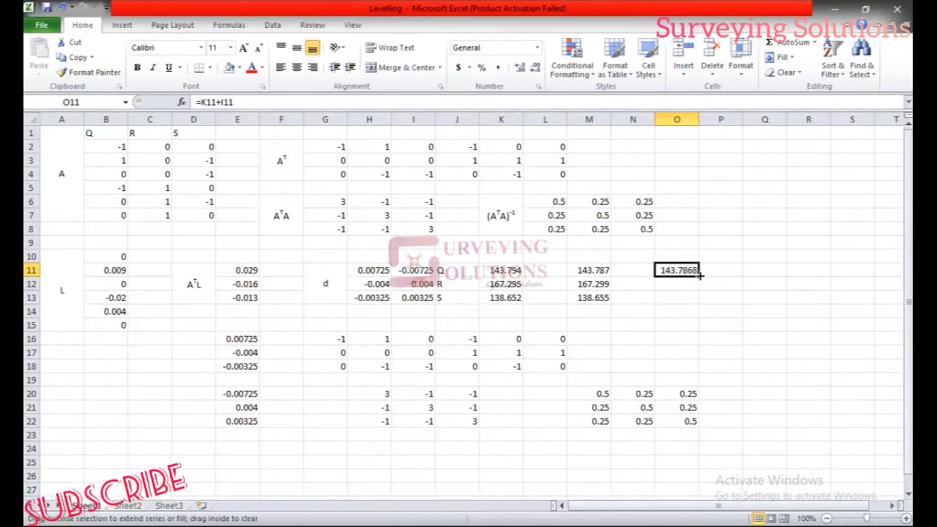
left_click_drag(700, 275, 692, 301)
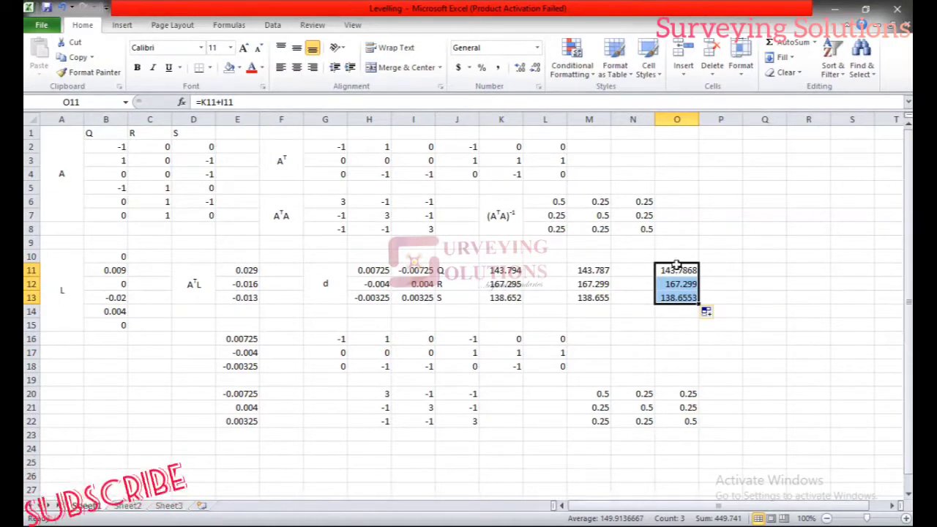
left_click(535, 69)
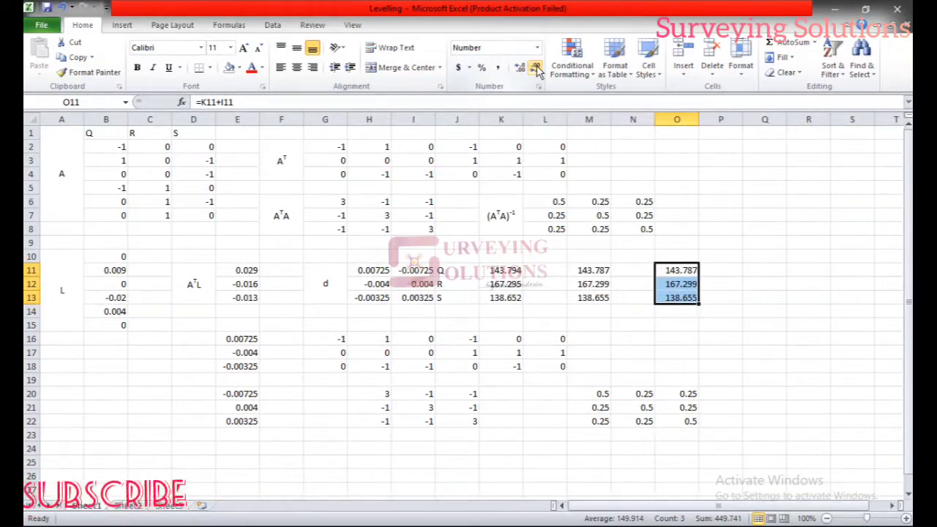